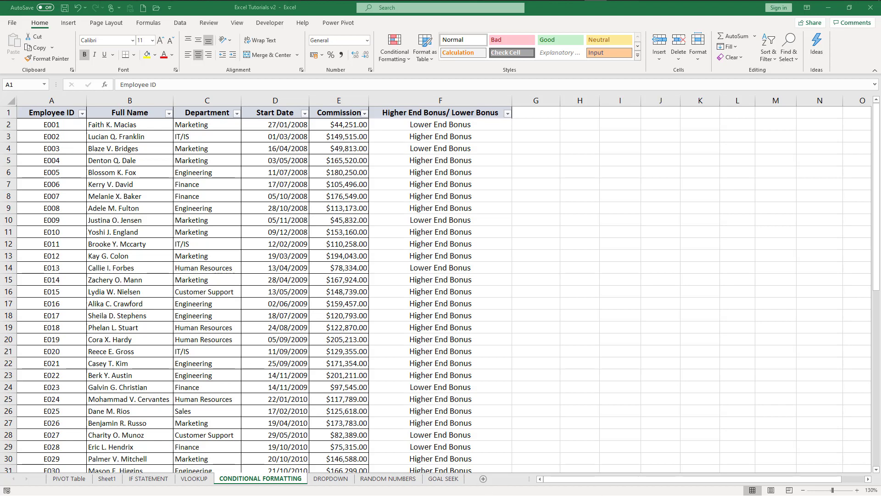
left_click(185, 283)
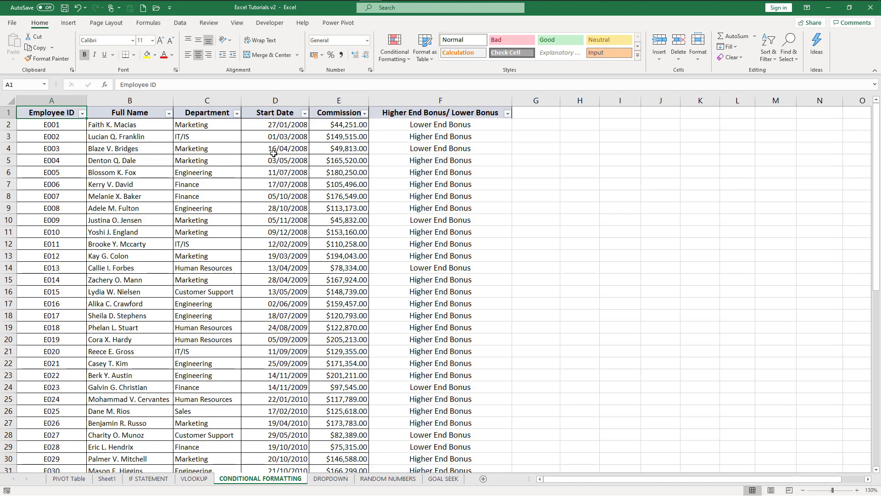
left_click(336, 150)
left_click(413, 159)
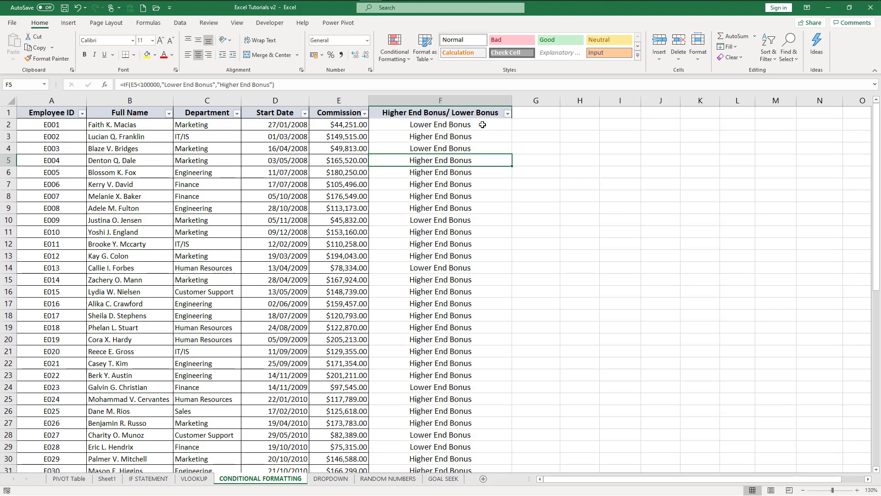
left_click(454, 97)
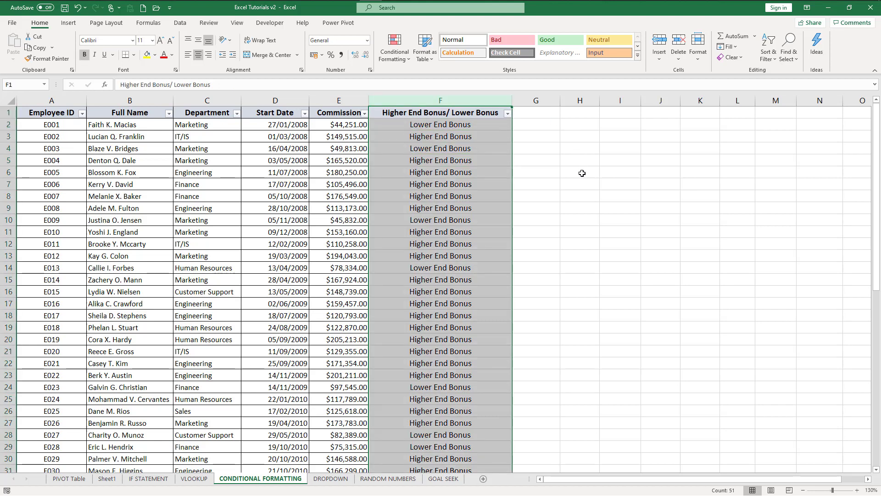
left_click(580, 173)
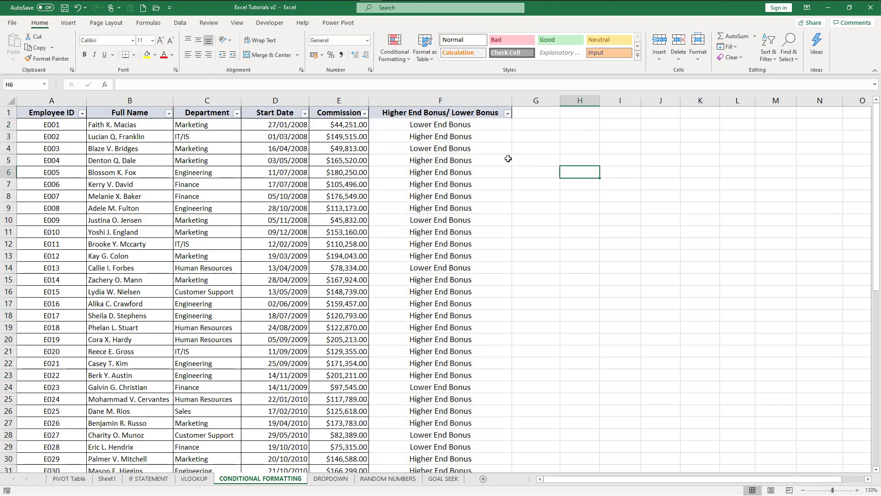
left_click(450, 220)
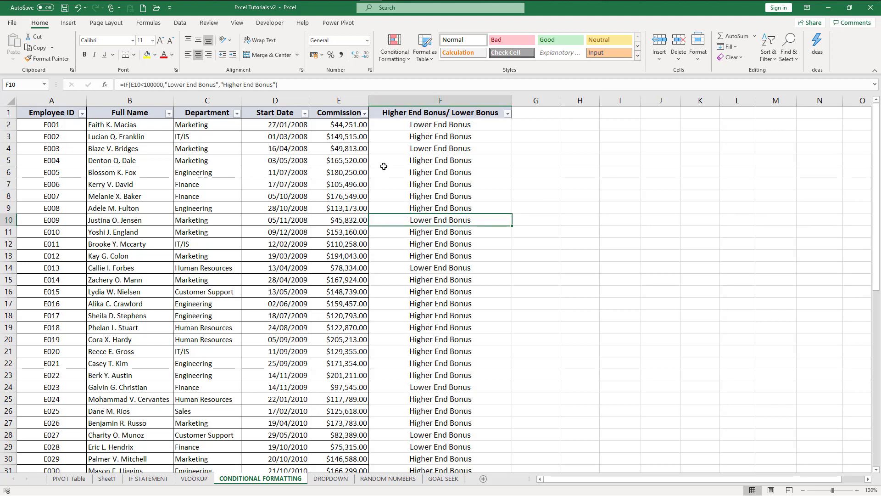
left_click(574, 114)
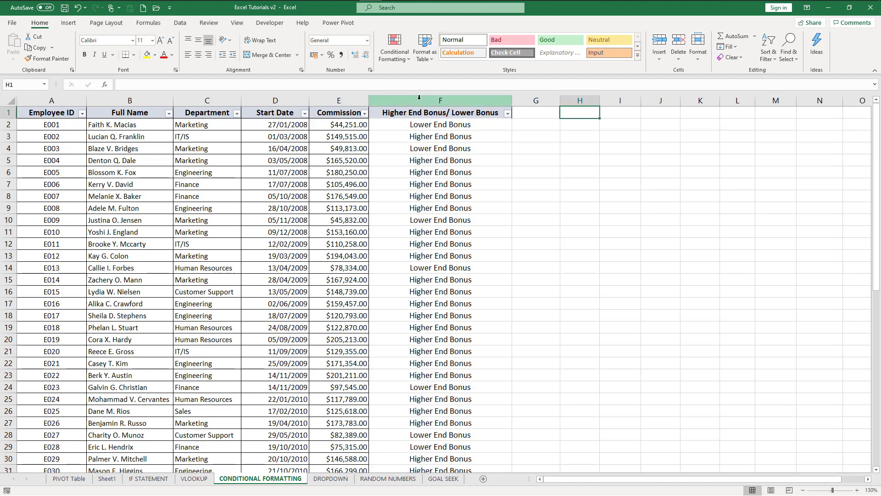
Step: Highlight cells in column F containing the text "Lower End Bonus" with Light Red Fill with Dark Red Text
left_click(420, 97)
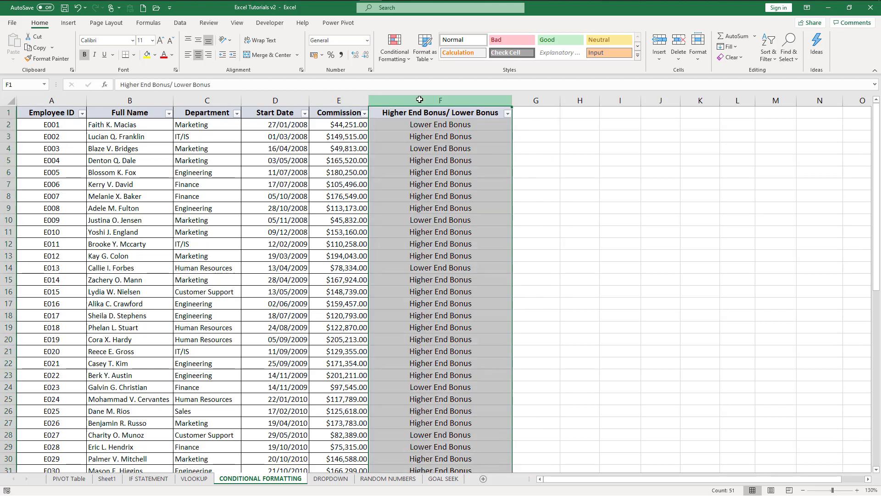
left_click(396, 62)
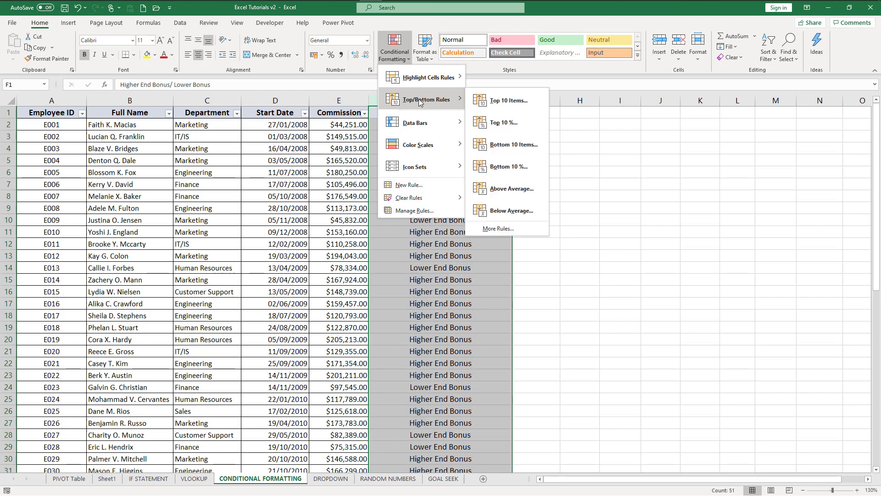
mouse_move(427, 81)
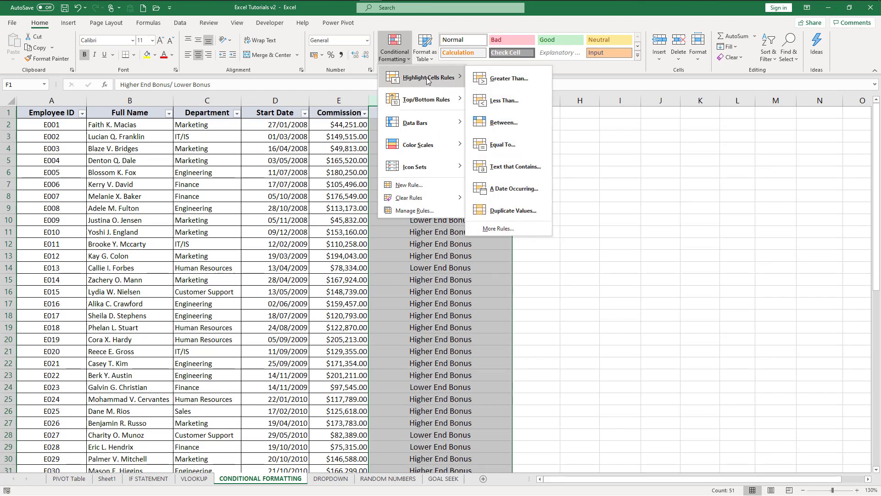
left_click(515, 168)
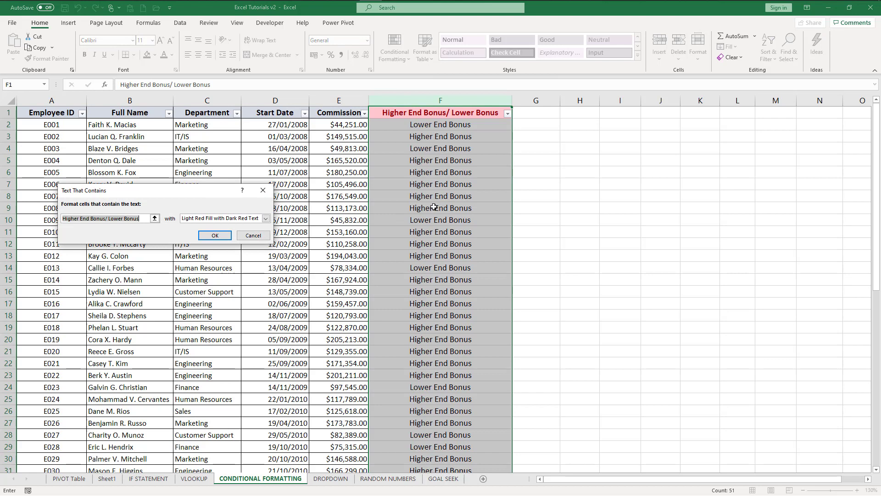
type("Lowe")
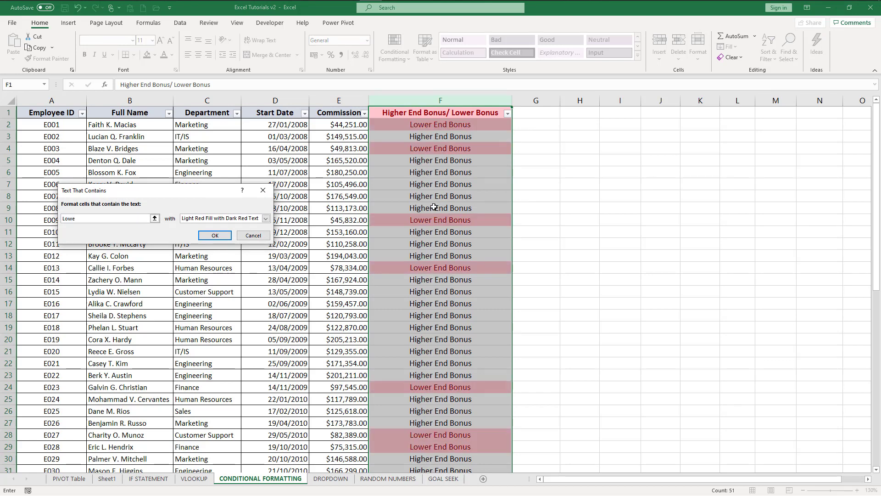
type("r End Bo")
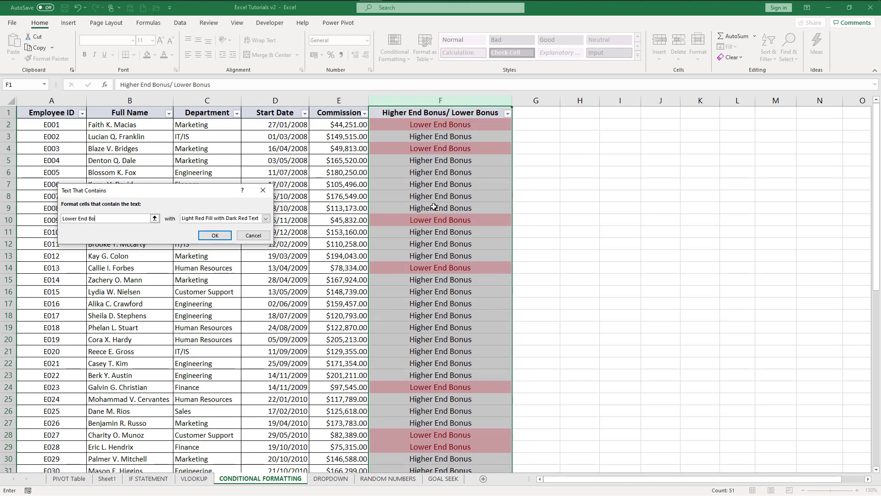
type("nus")
left_click(200, 219)
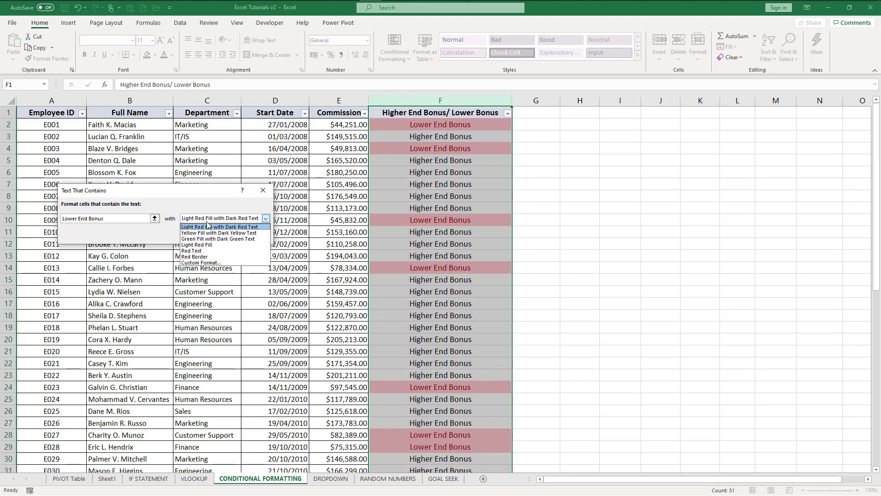
left_click(207, 226)
left_click(213, 235)
left_click(565, 175)
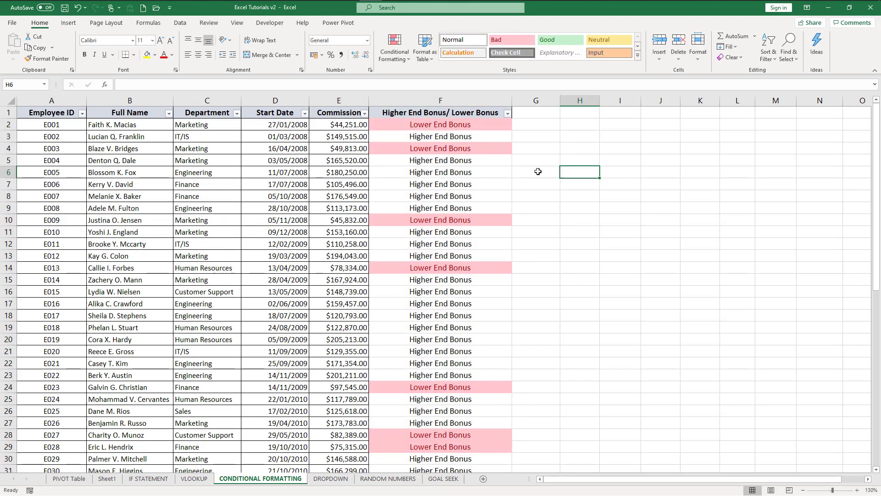
Step: Highlight cells in F2:F51 containing the text "Higher End Bonus" with Green Fill with Dark Green Text
scroll(417, 324, "down", 9)
scroll(417, 324, "up", 7)
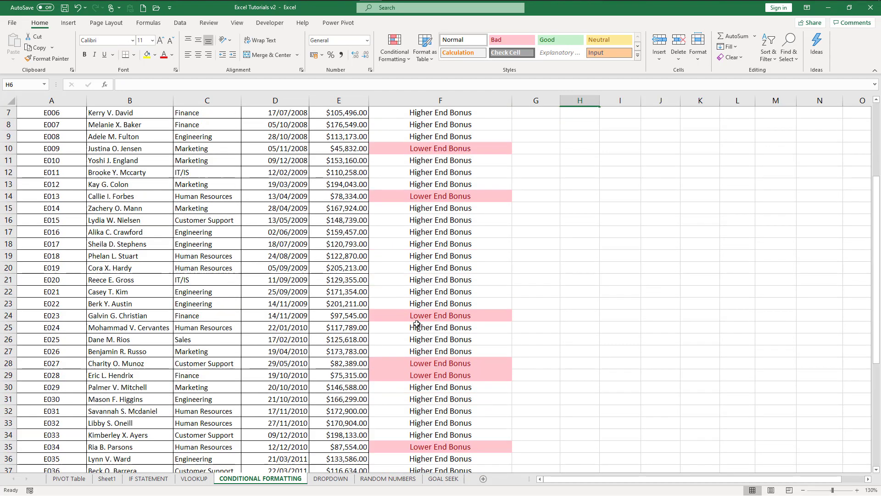
scroll(417, 324, "up", 2)
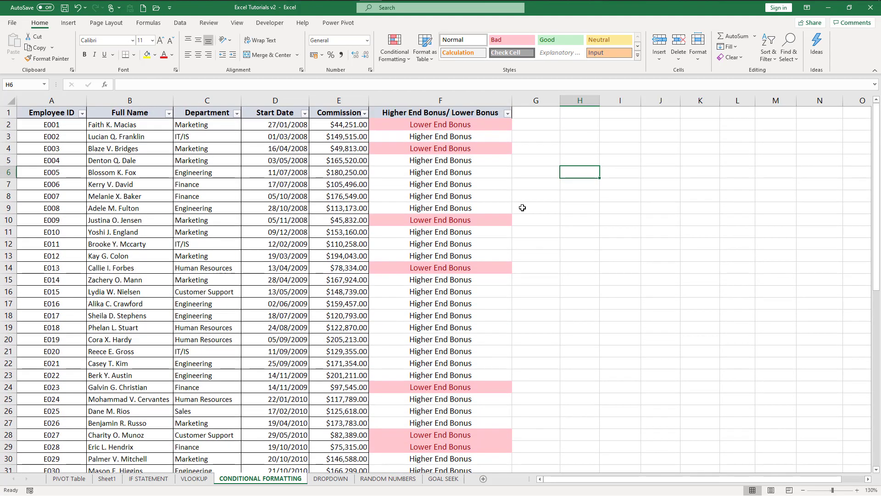
left_click(493, 125)
key("ctrl+shift+Down")
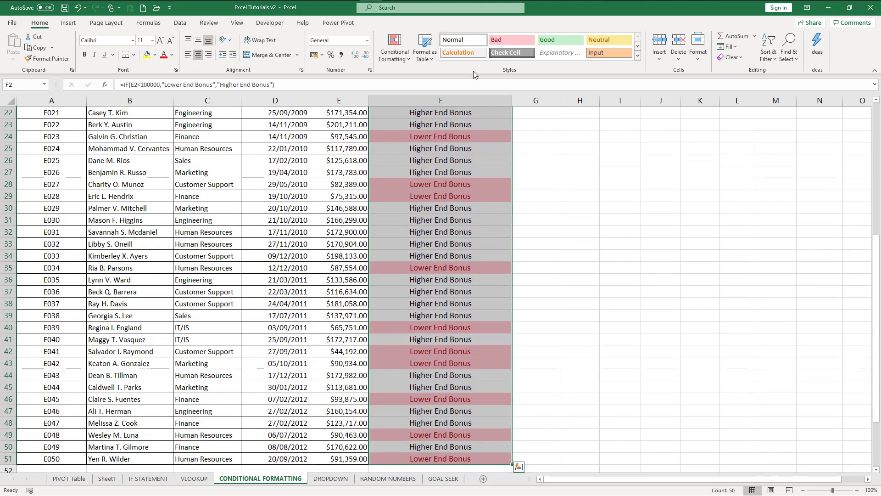
left_click(393, 51)
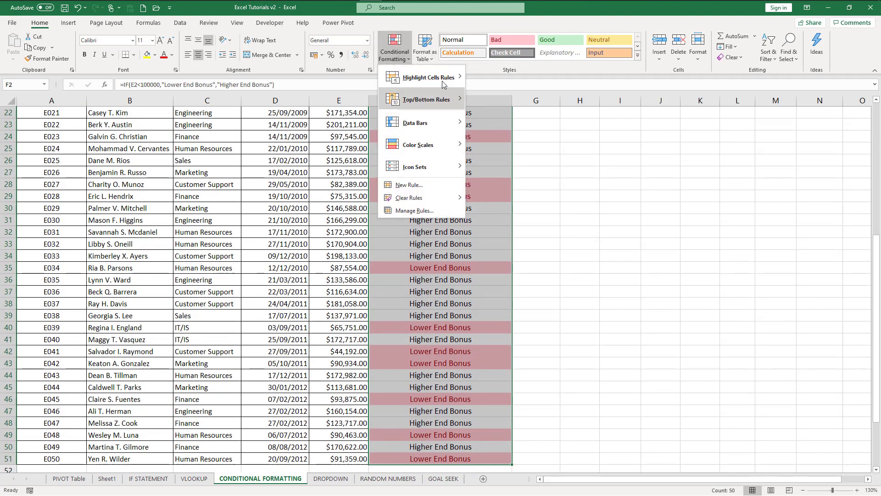
mouse_move(431, 77)
left_click(516, 167)
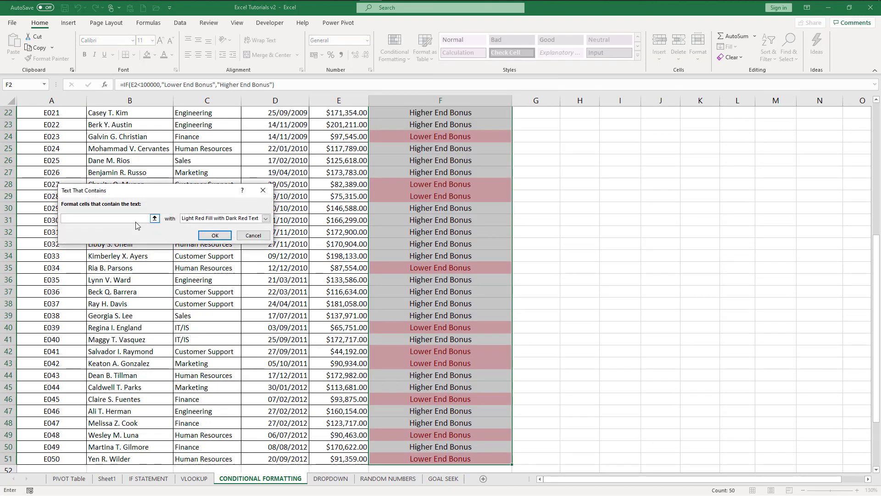
type("Higher End ")
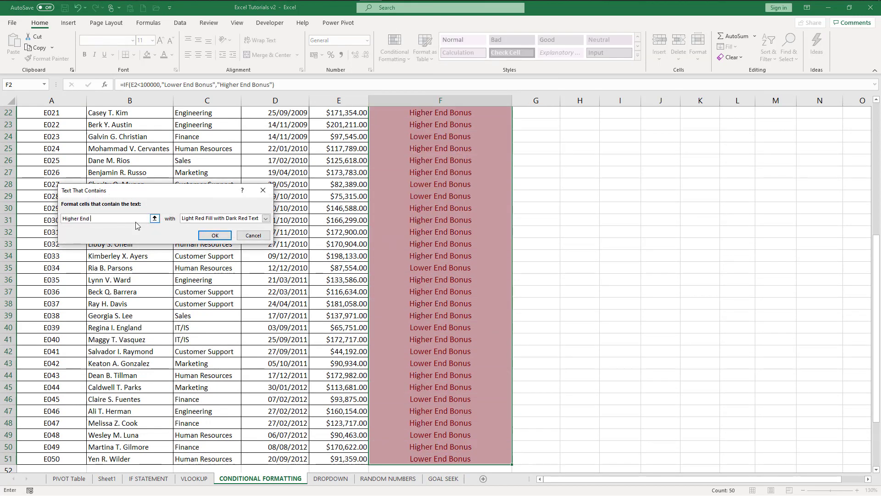
type("Bonus")
left_click(248, 220)
left_click(230, 241)
left_click(215, 235)
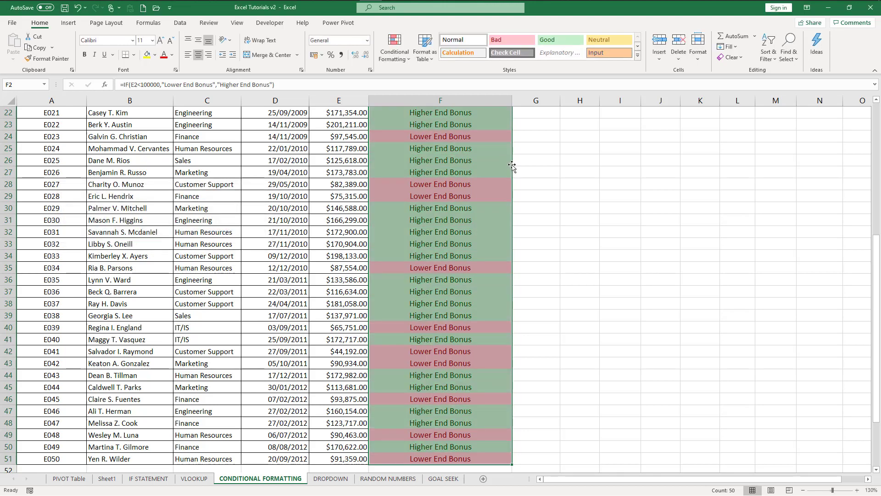
scroll(496, 193, "up", 7)
left_click(478, 184)
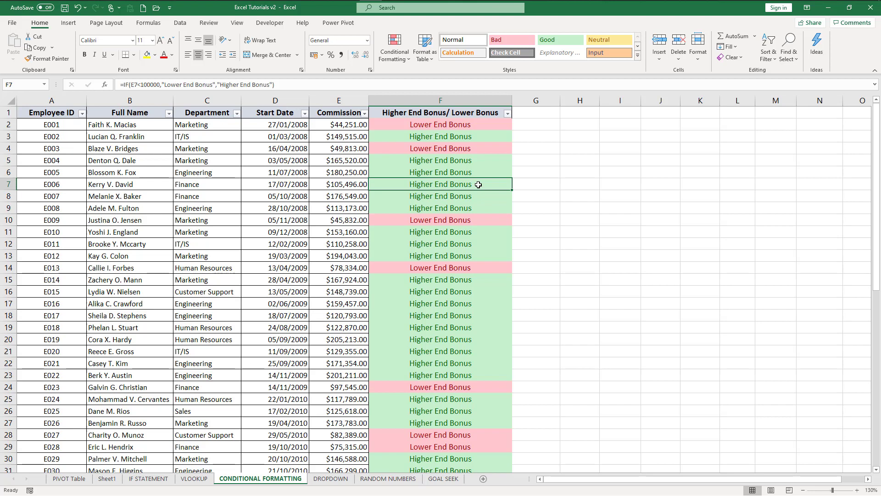
left_click(410, 103)
left_click(401, 63)
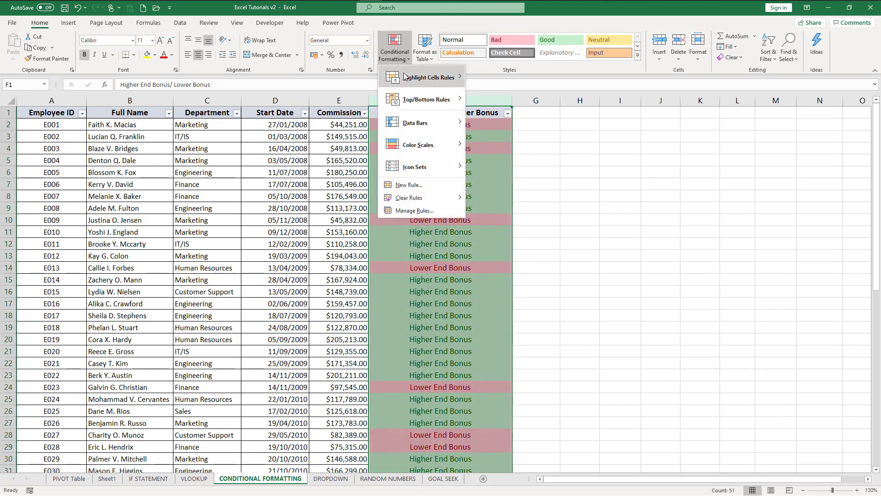
mouse_move(416, 76)
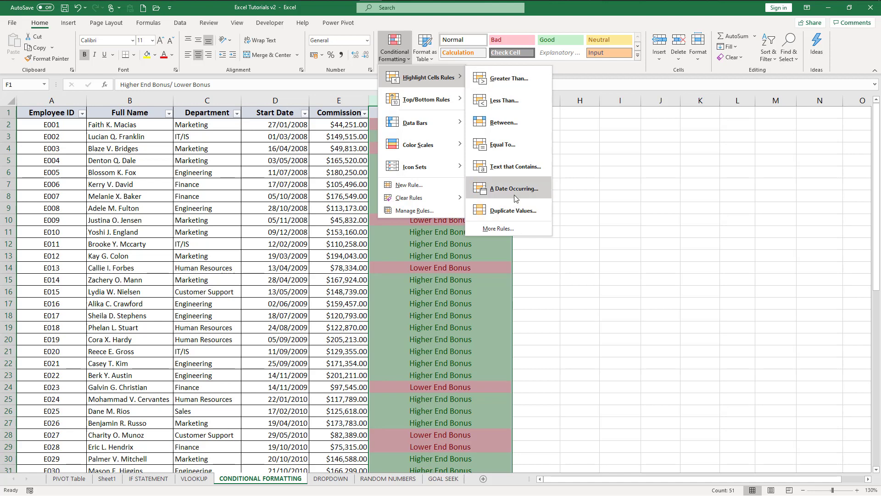
left_click(629, 161)
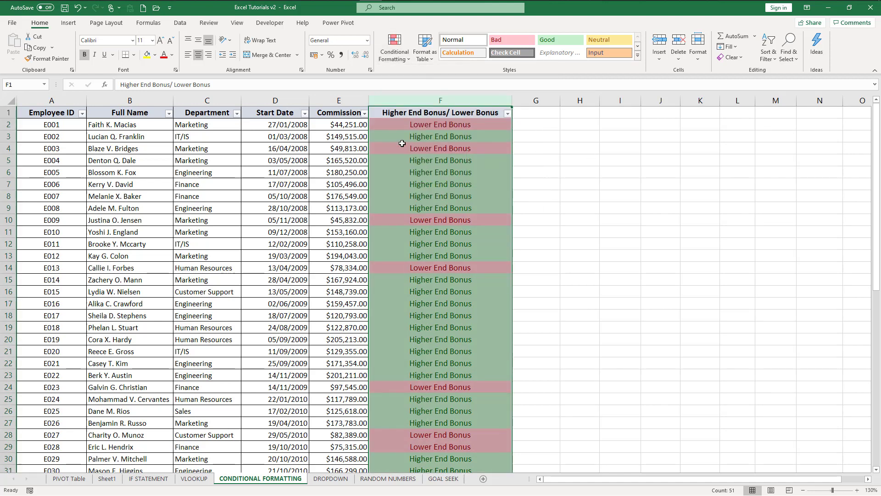
left_click(367, 126)
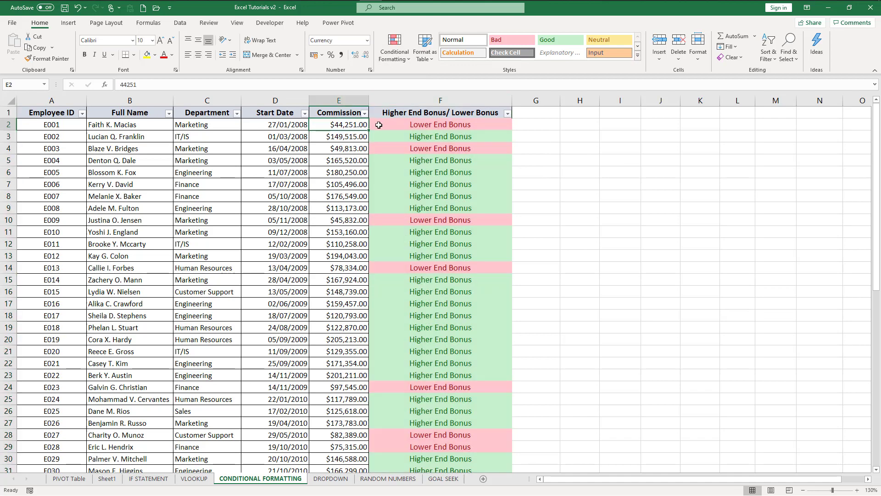
key("ctrl+shift+Down")
key("ctrl+Up")
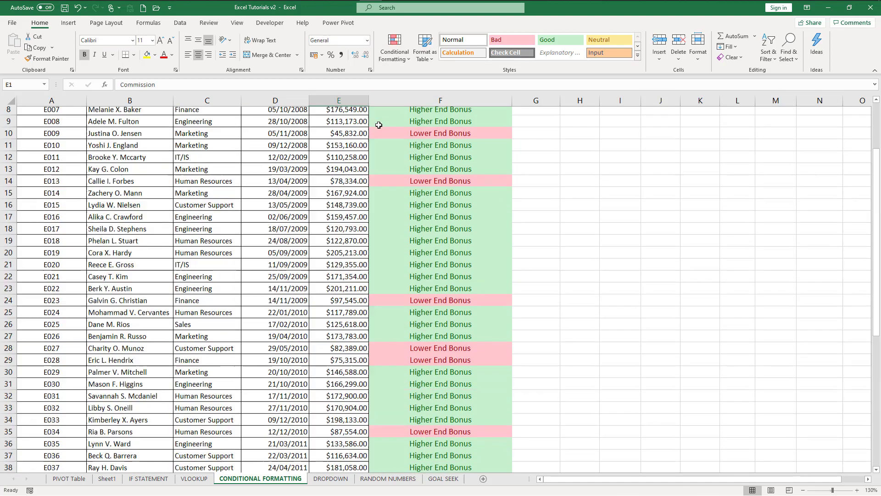
Step: Enter the sample numbers 20, 50, 90, 999, 150 and 80 down cells I2 to I7
key("Down")
key("Down")
key("Right")
key("Right")
key("Right")
key("Right")
key("Up")
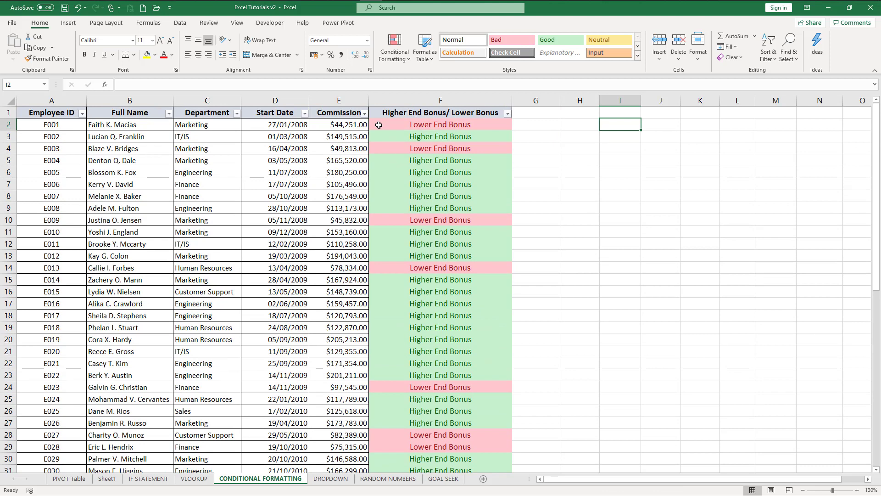
type("20")
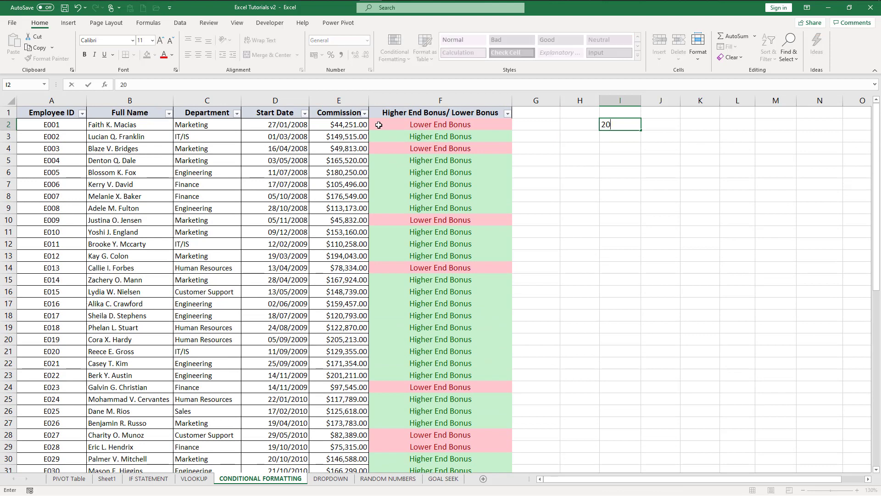
key("Return")
type("50")
key("Return")
type("90")
key("Return")
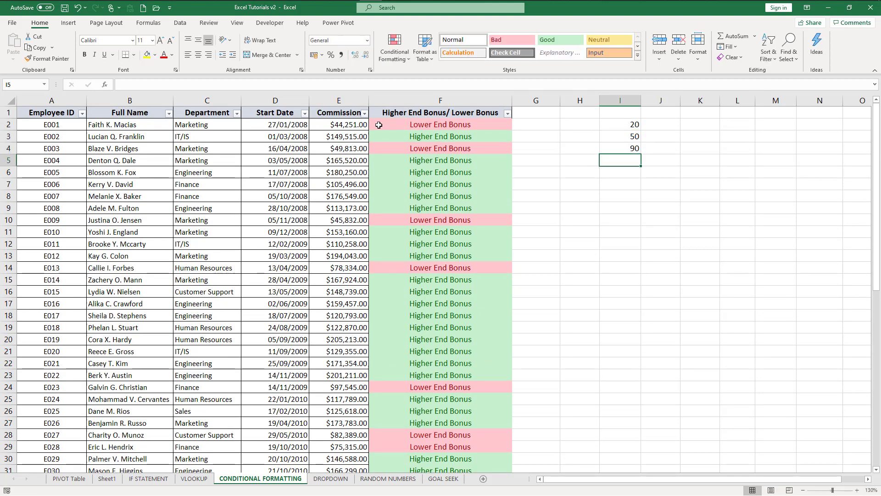
type("999")
key("Return")
type("150")
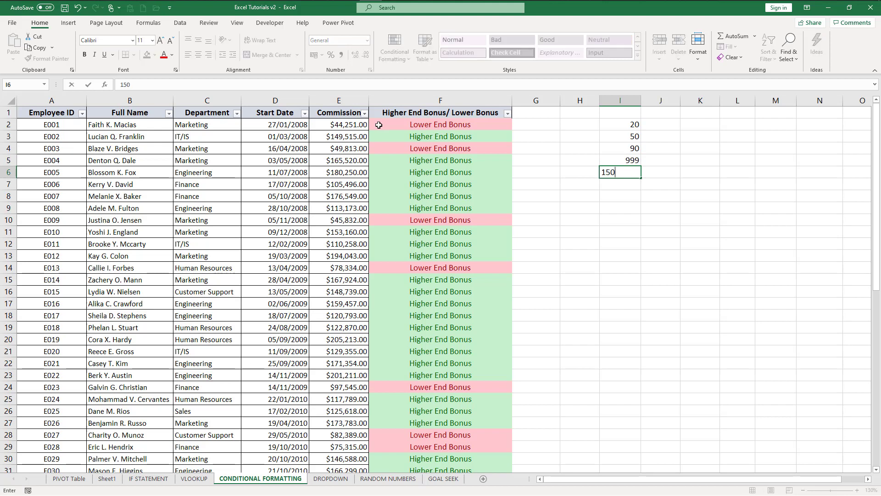
key("Return")
type("80")
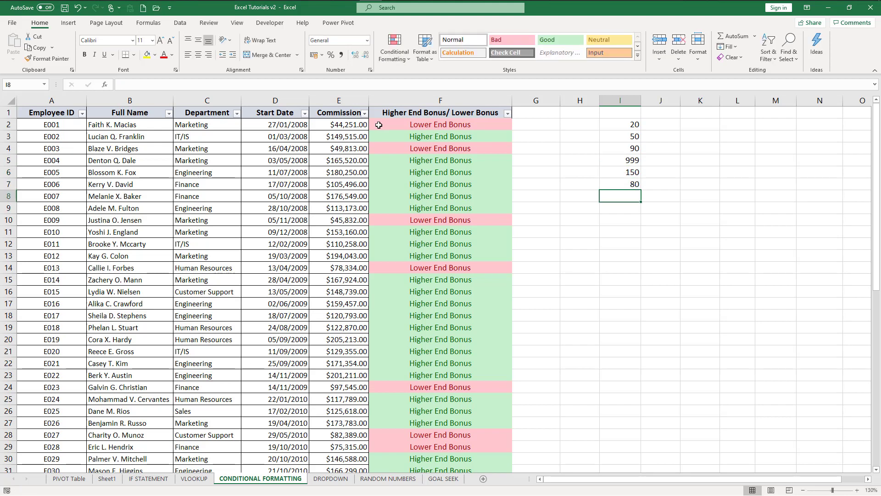
key("ctrl+Return")
Step: Apply the Green-Yellow-Red color scale to the sample numbers in I2:I7
key("ctrl+shift+Up")
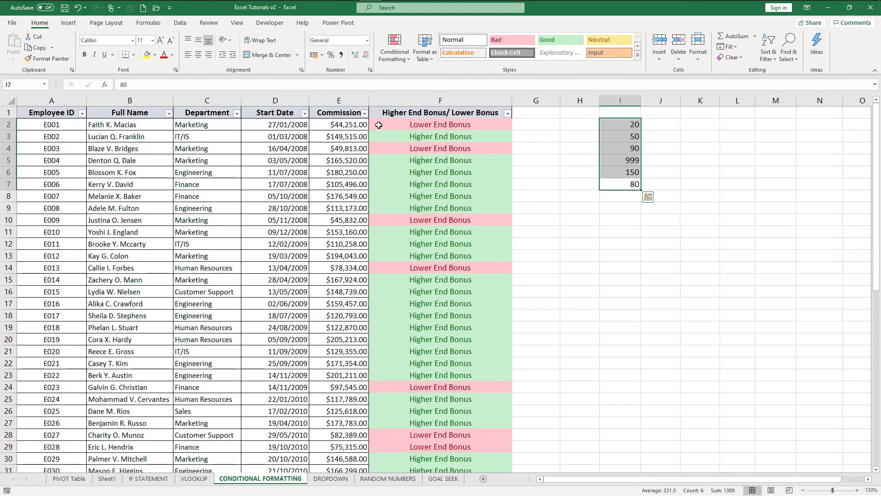
left_click(396, 55)
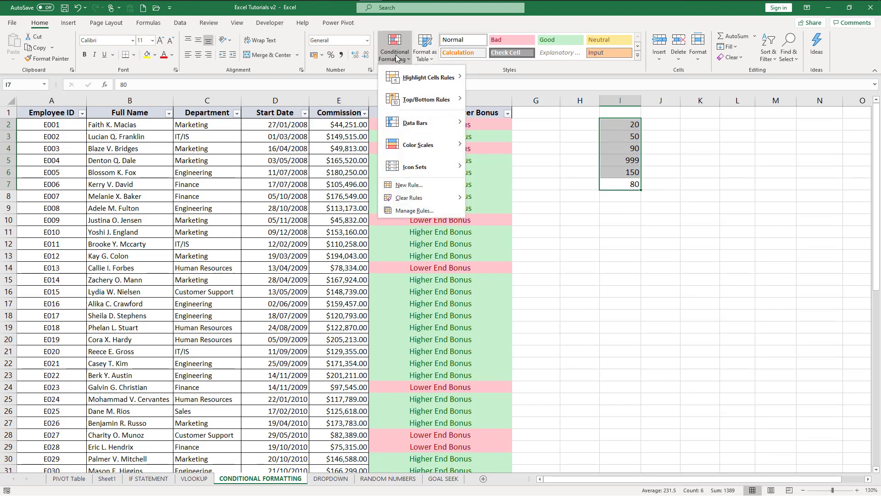
mouse_move(433, 146)
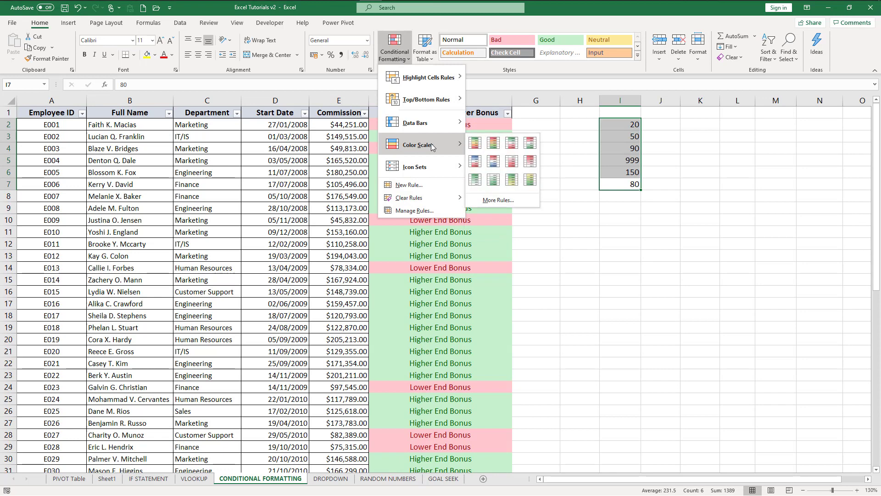
left_click(474, 143)
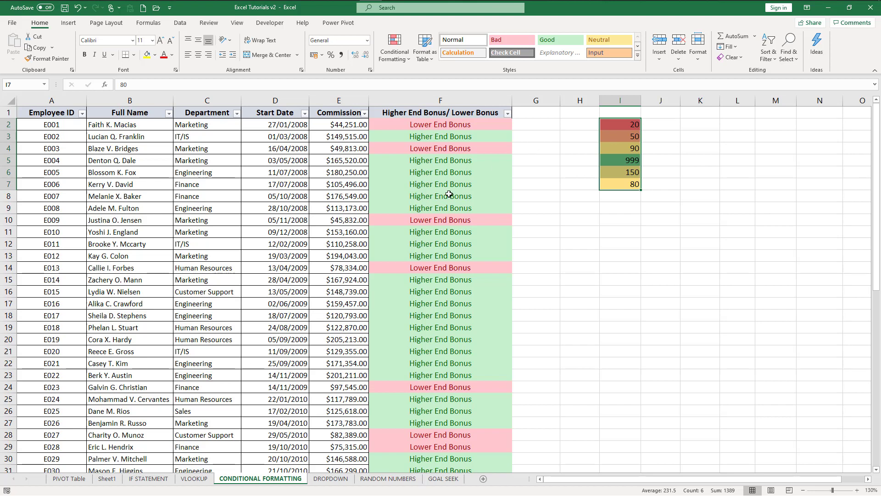
Step: Examine the IF formula behind the bonus text in F2 and the commission cell E2 it refers to
left_click(431, 187)
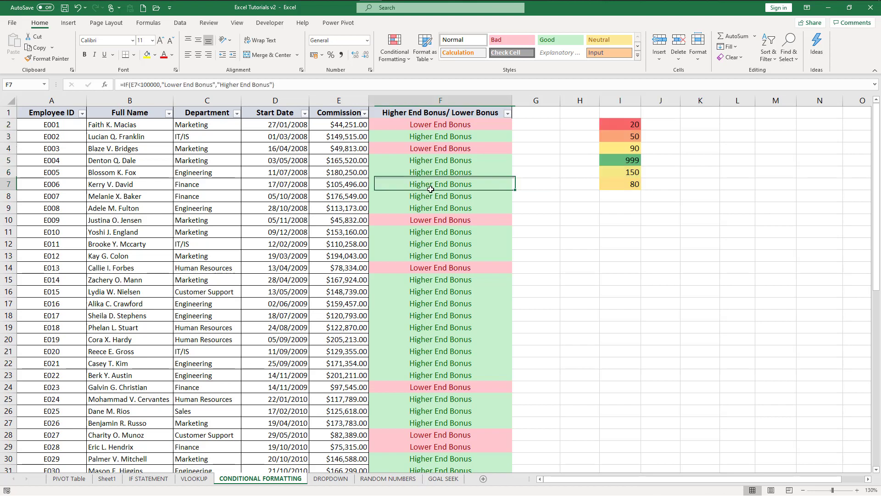
left_click(442, 126)
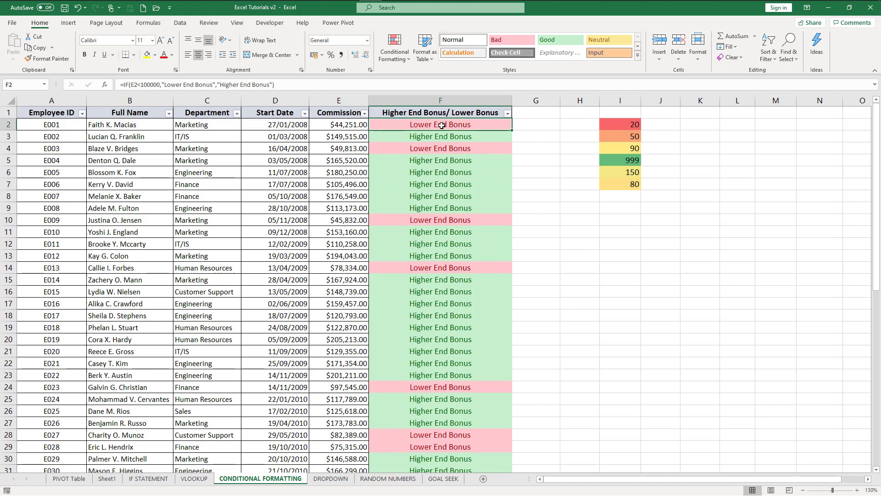
left_click(336, 123)
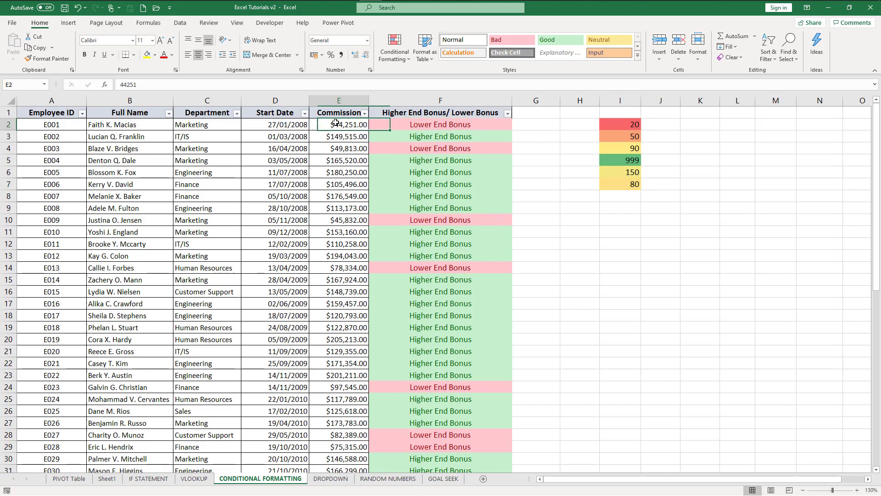
left_click(400, 121)
left_click(412, 83)
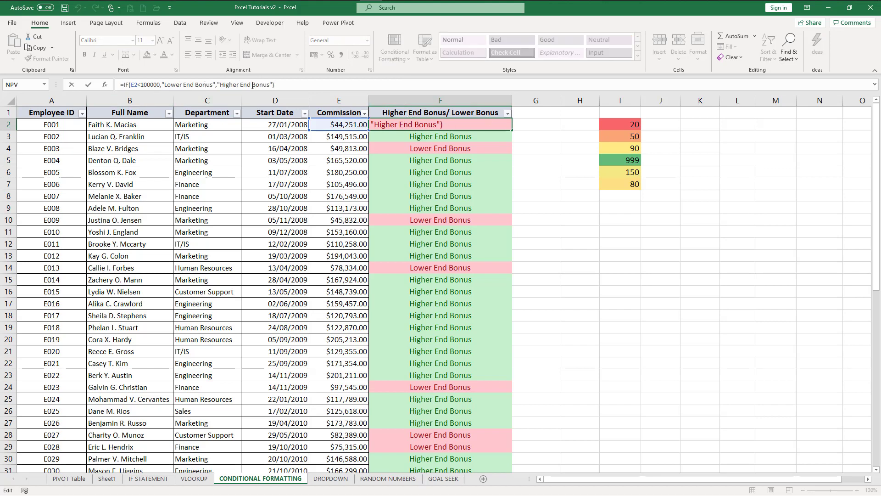
left_click(438, 159)
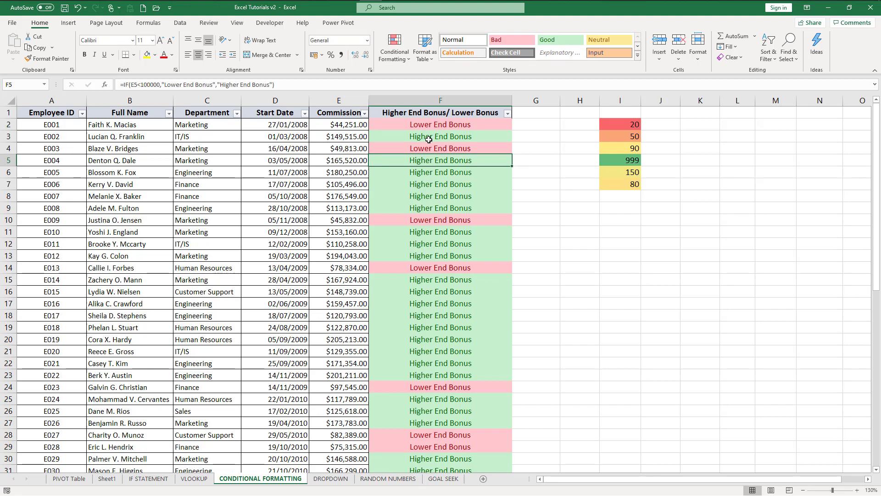
Step: Set the commission in E2 to 101000 to test the bonus formatting in F2, and undo the change
left_click(334, 124)
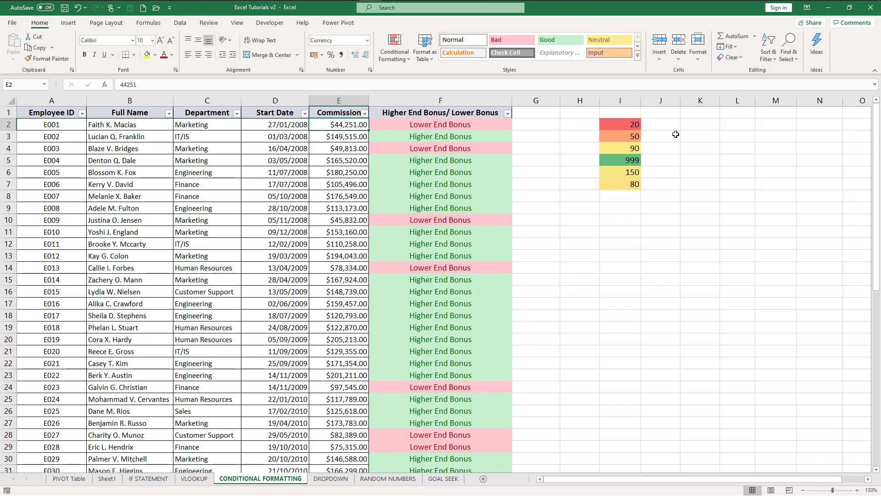
type("101")
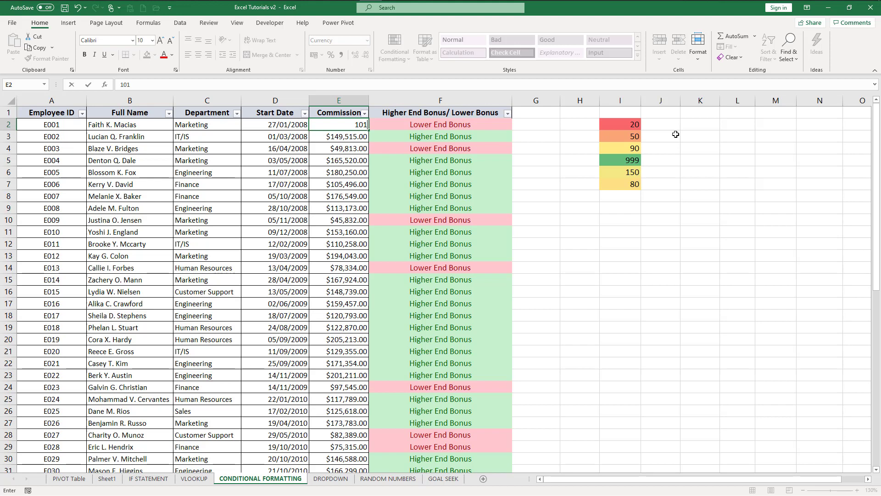
type("000")
key("Return")
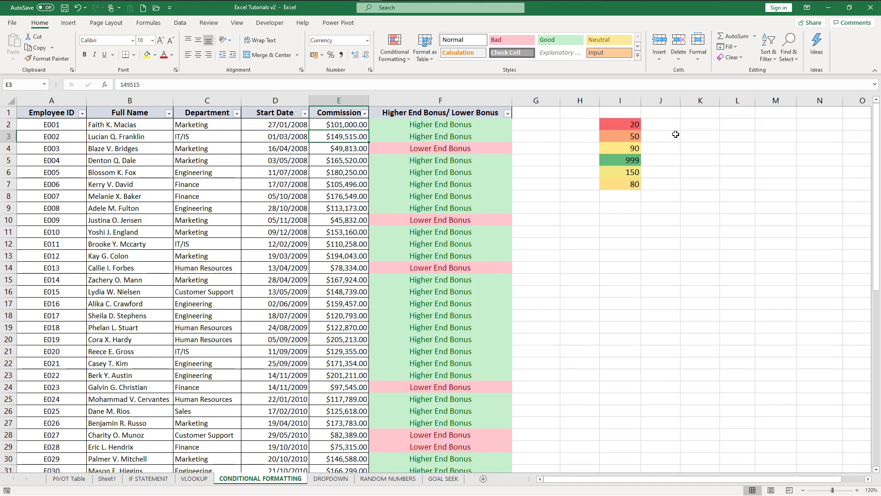
key("ctrl+z")
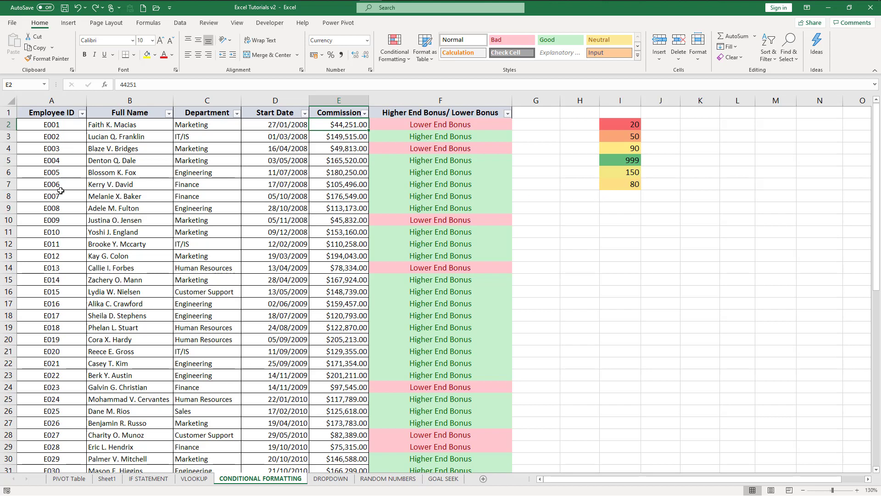
left_click(65, 115)
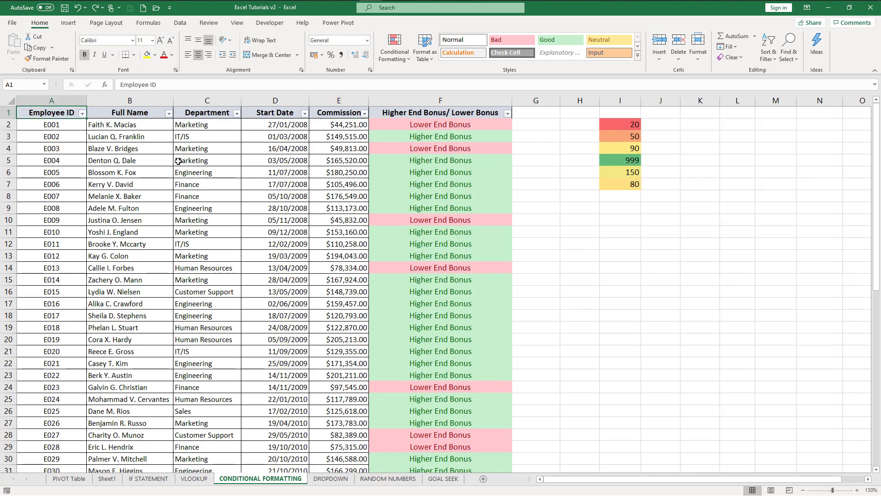
left_click(444, 172)
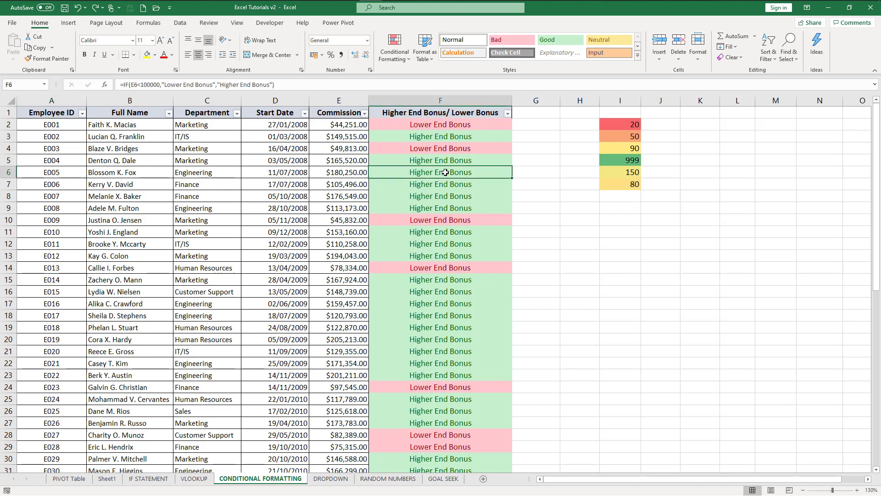